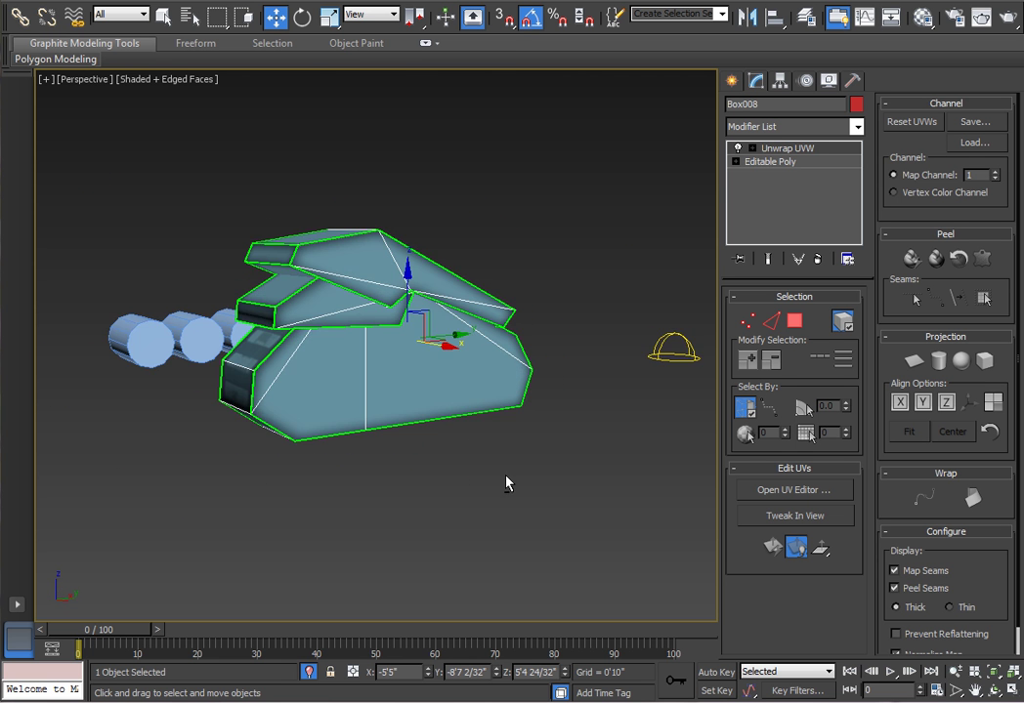
# Check which renderer is assigned for production in the render setup, leaving the assignment as it is.
pyautogui.click(952, 16)
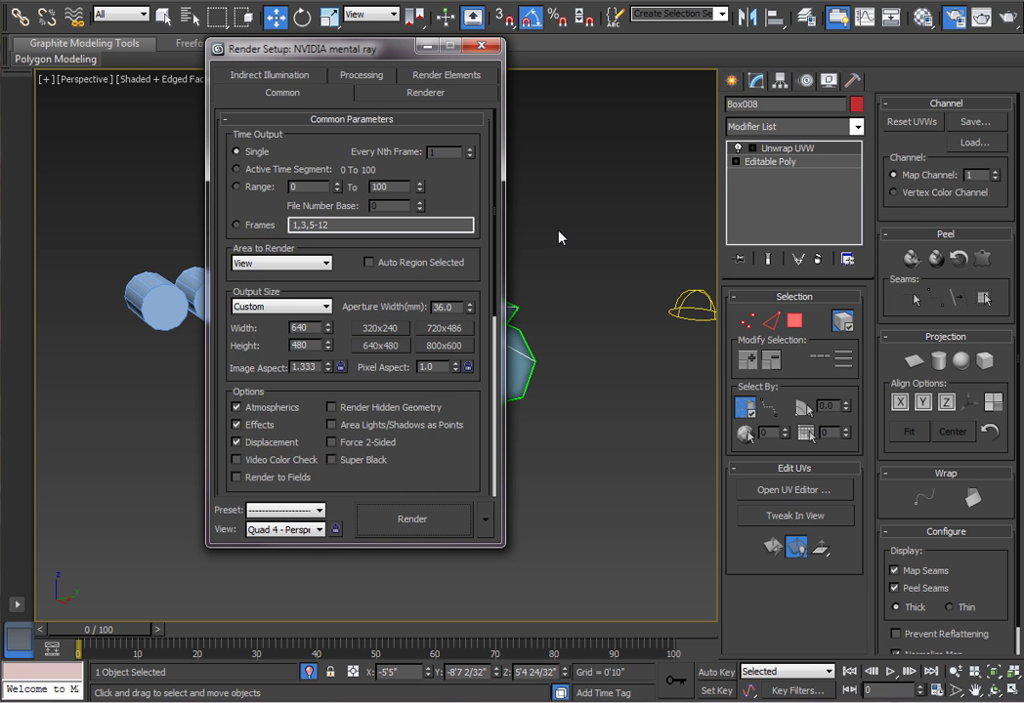
pyautogui.scroll(-10, 460, 399)
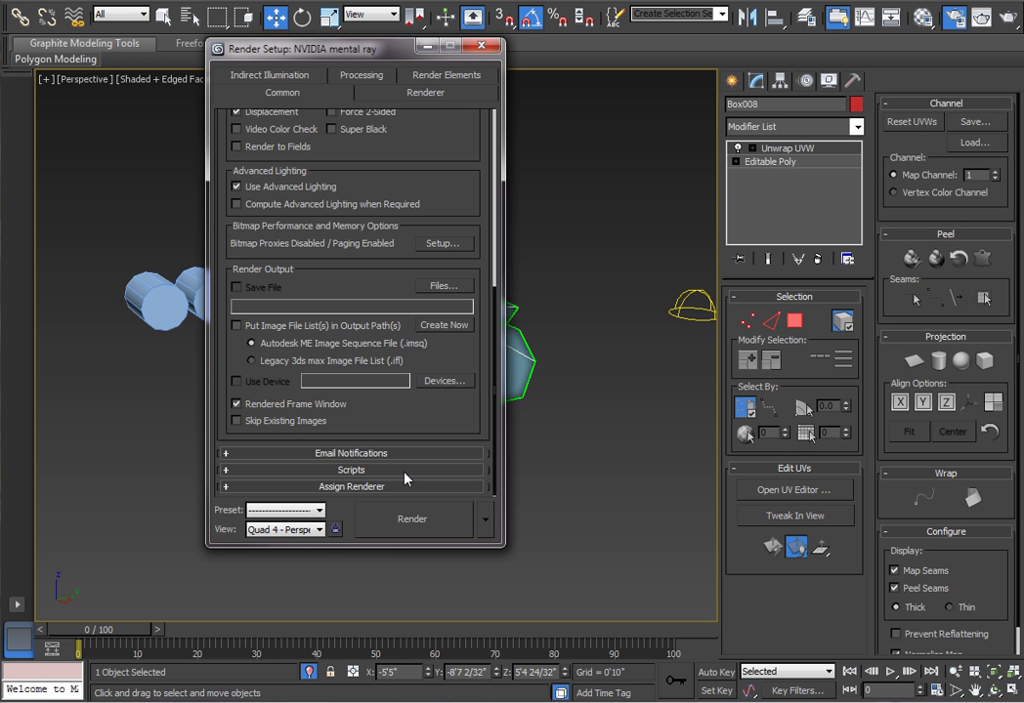
pyautogui.click(409, 486)
pyautogui.scroll(-3, 467, 485)
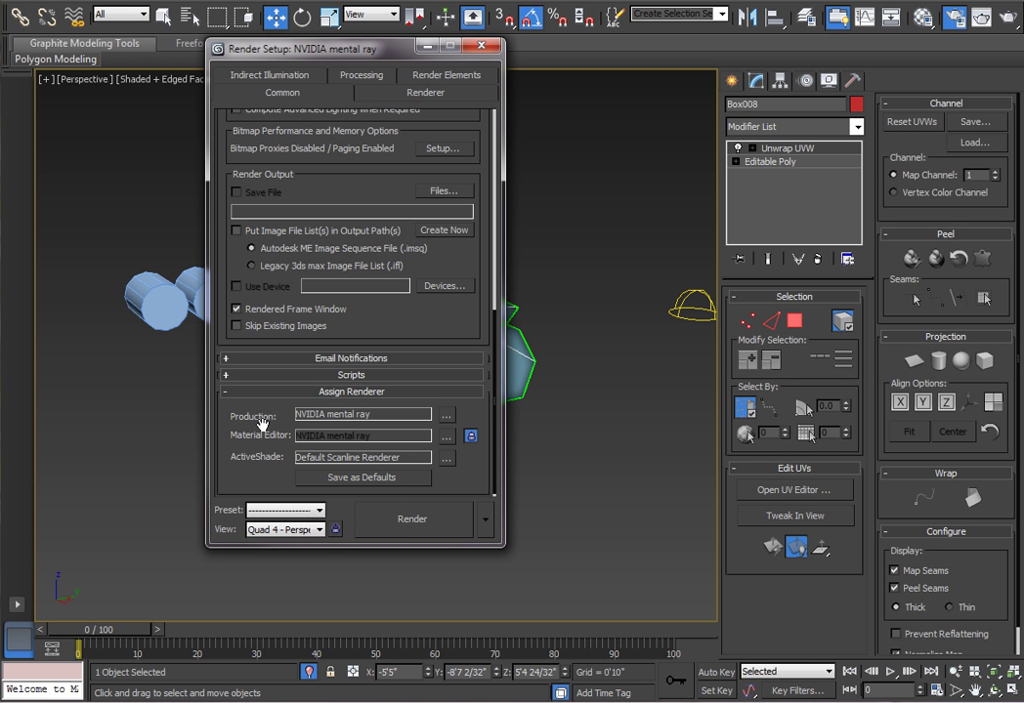
pyautogui.click(447, 414)
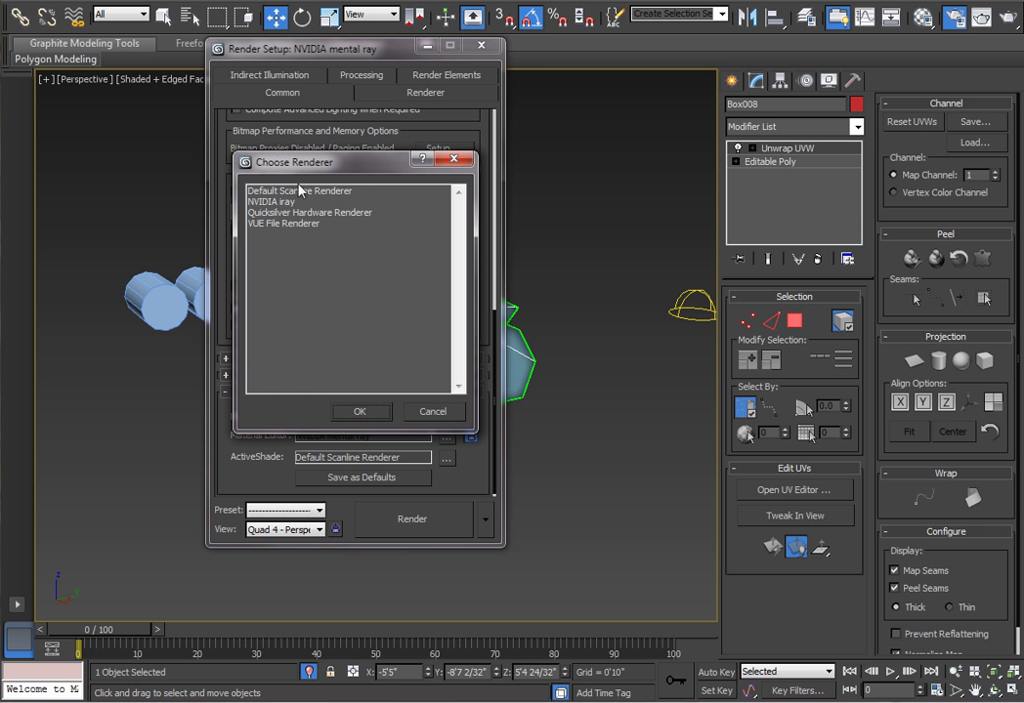
pyautogui.click(422, 411)
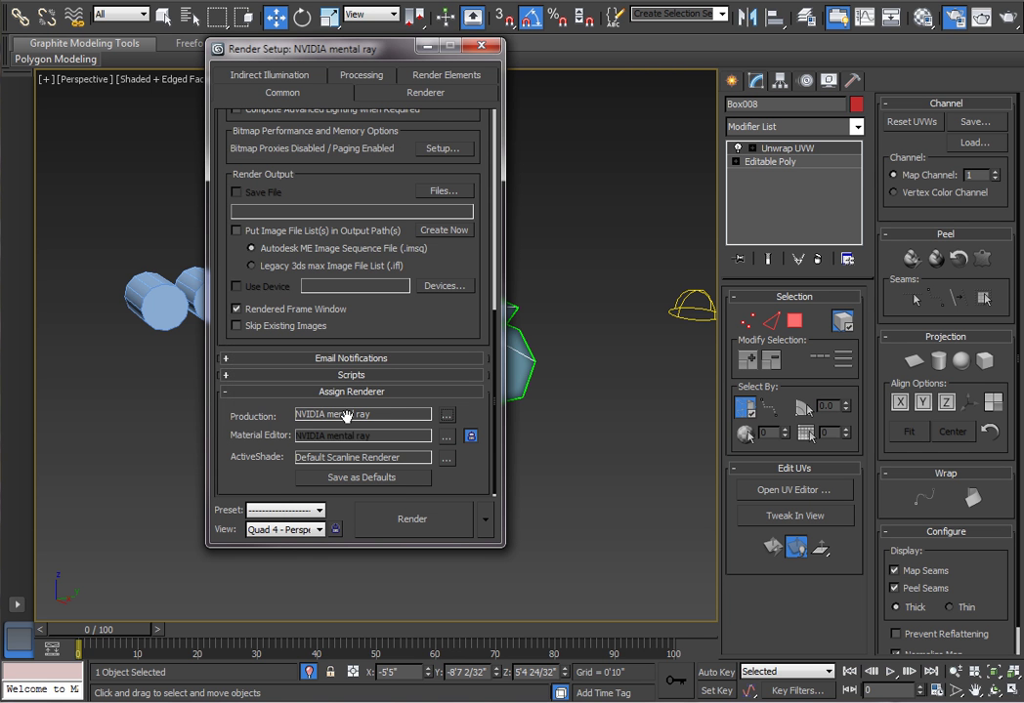
pyautogui.click(481, 45)
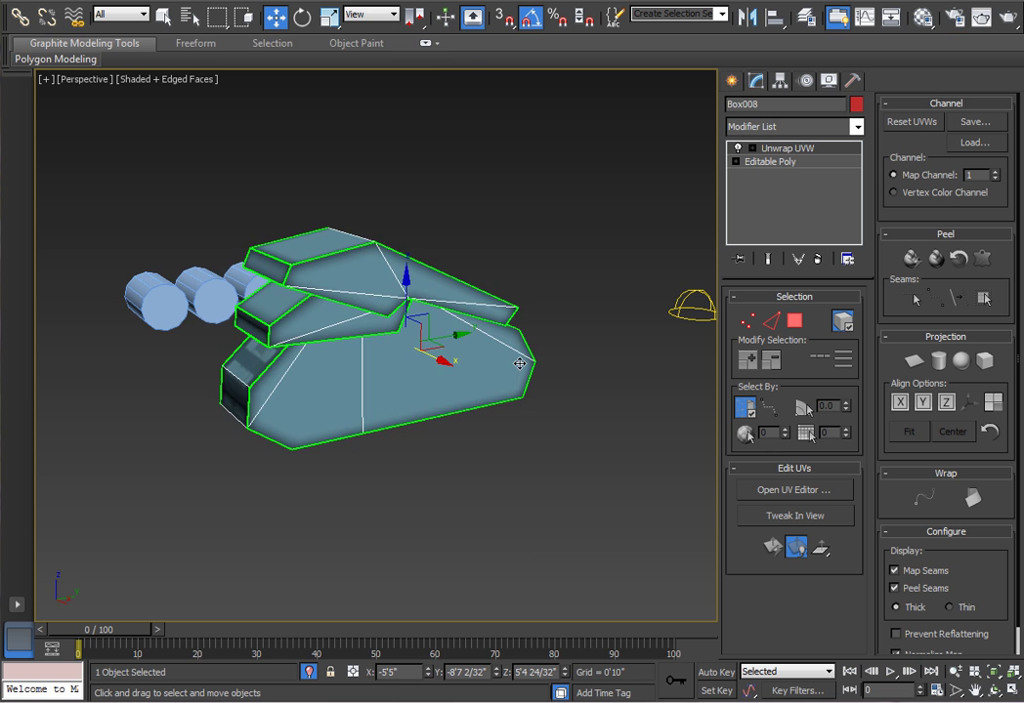
# Move the group of four wheel cylinders about 25'7" along X into the lower body of the tank side.
pyautogui.moveTo(474, 396)
pyautogui.keyDown('alt'); pyautogui.mouseDown(button='middle')
pyautogui.moveTo(622, 392)
pyautogui.moveTo(480, 406)
pyautogui.mouseUp(button='middle'); pyautogui.keyUp('alt')
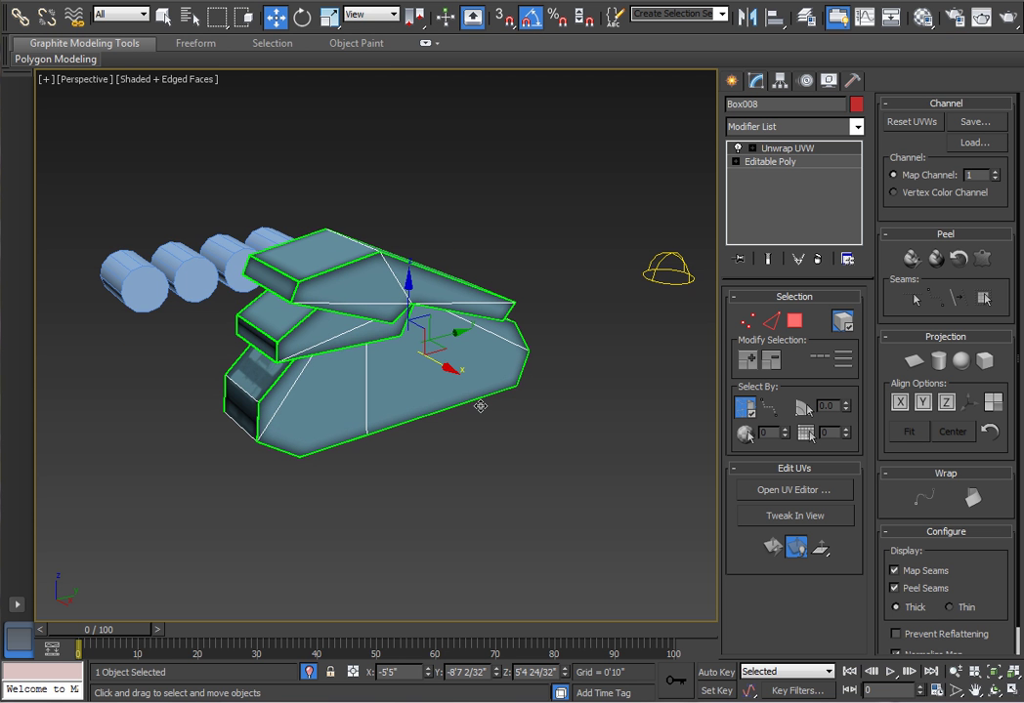
pyautogui.keyDown('alt'); pyautogui.moveTo(309, 349); pyautogui.dragTo(220, 344, button='middle'); pyautogui.keyUp('alt')
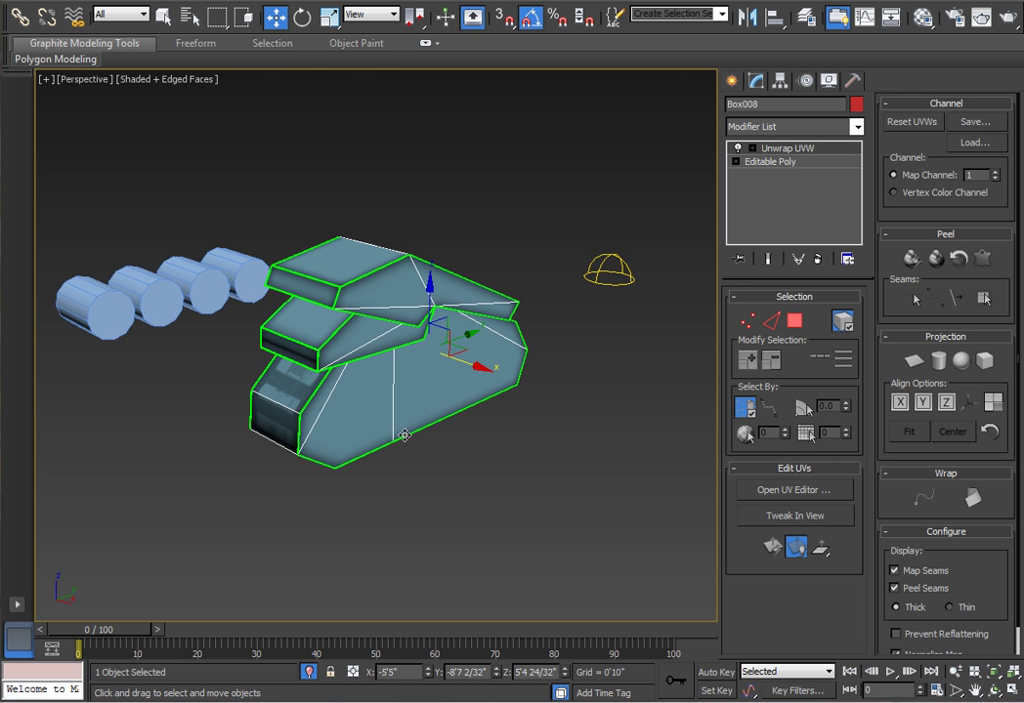
pyautogui.keyDown('alt'); pyautogui.moveTo(331, 357); pyautogui.dragTo(407, 358, button='middle'); pyautogui.keyUp('alt')
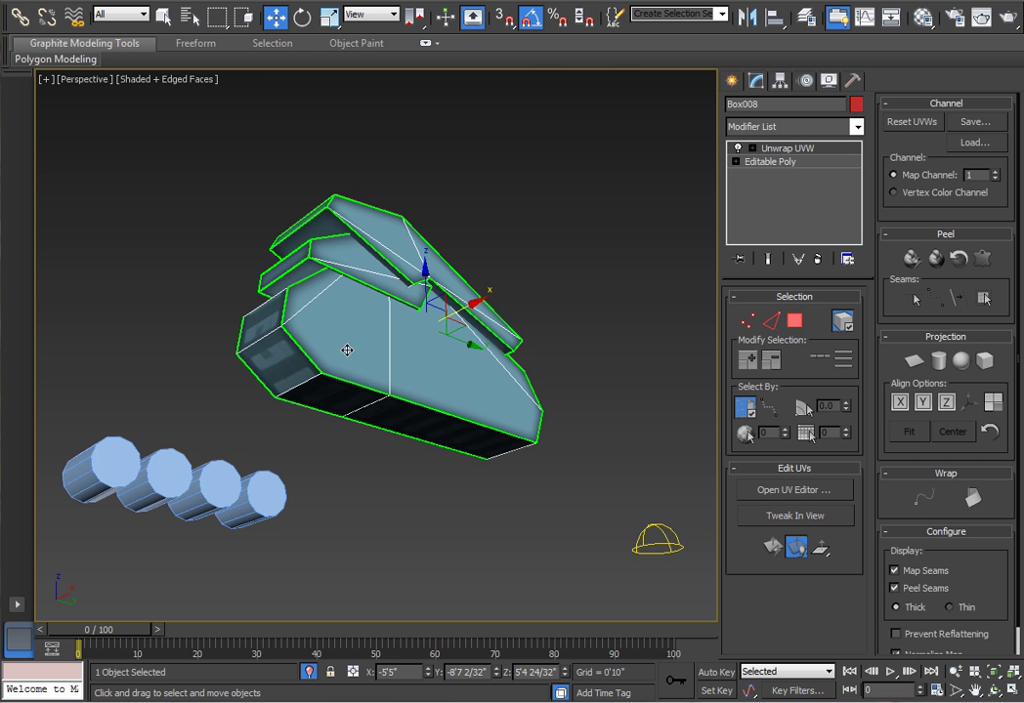
pyautogui.keyDown('alt'); pyautogui.moveTo(347, 349); pyautogui.dragTo(239, 270, button='middle'); pyautogui.keyUp('alt')
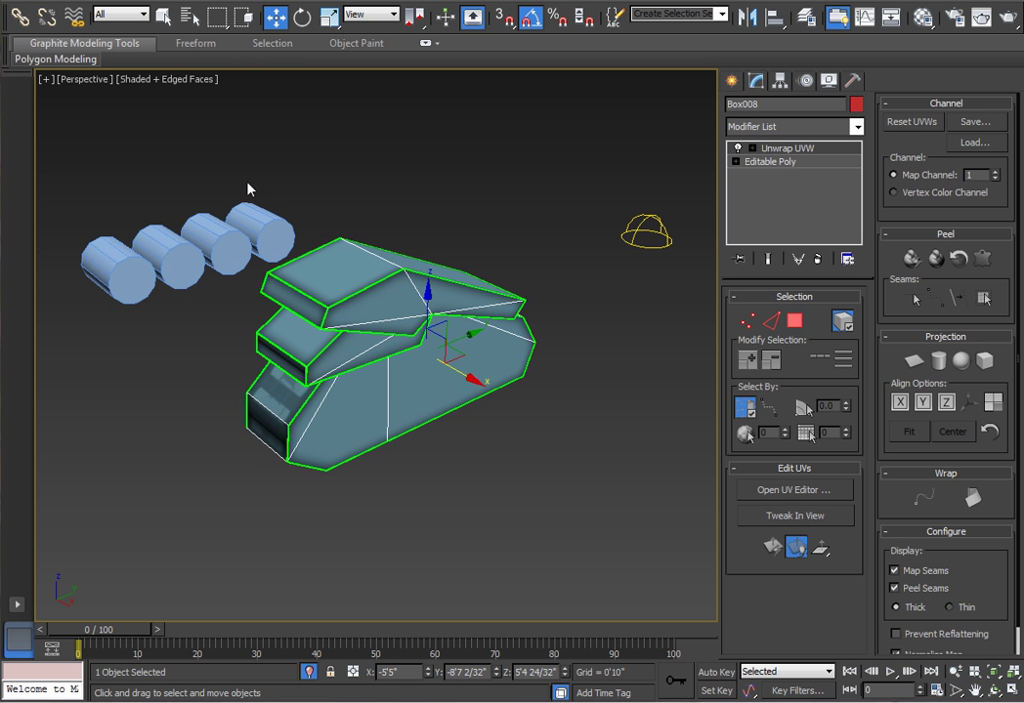
pyautogui.click(190, 240)
pyautogui.moveTo(225, 262); pyautogui.dragTo(433, 397)
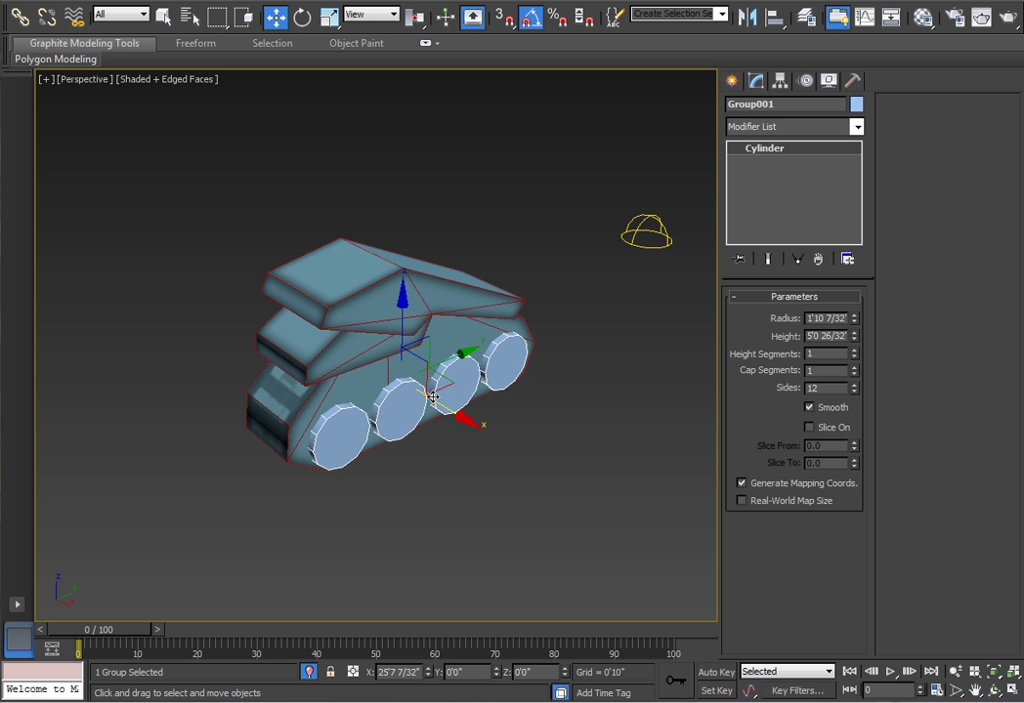
pyautogui.keyDown('alt'); pyautogui.moveTo(432, 397); pyautogui.dragTo(469, 336, button='middle'); pyautogui.keyUp('alt')
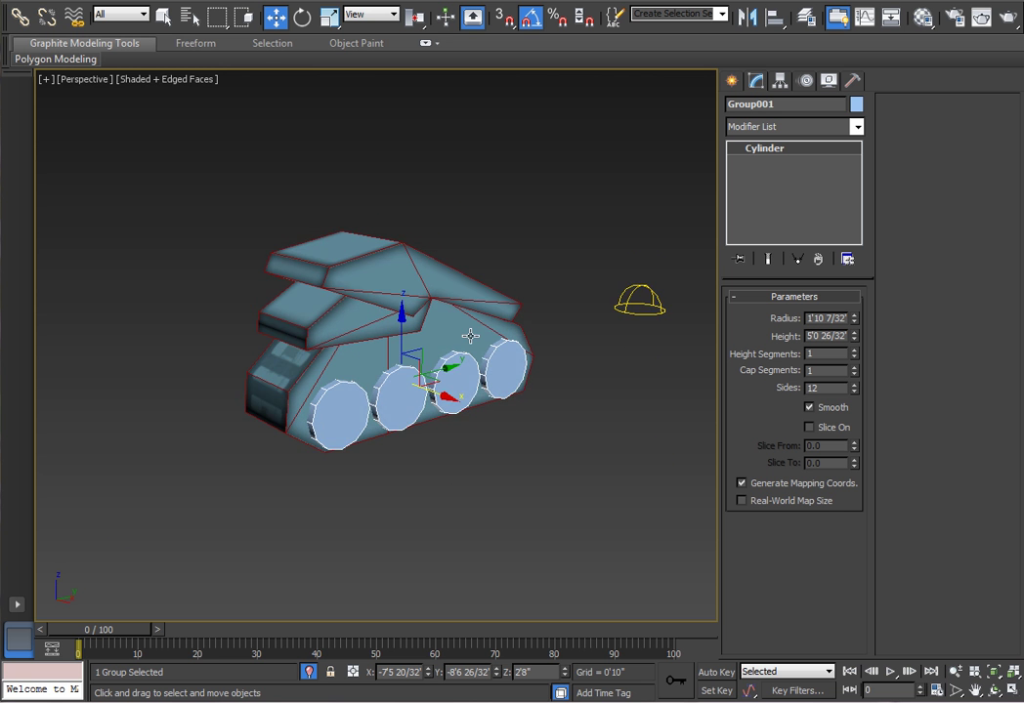
# Open Render To Texture with the tank body Box008 selected as the object to bake.
pyautogui.click(456, 326)
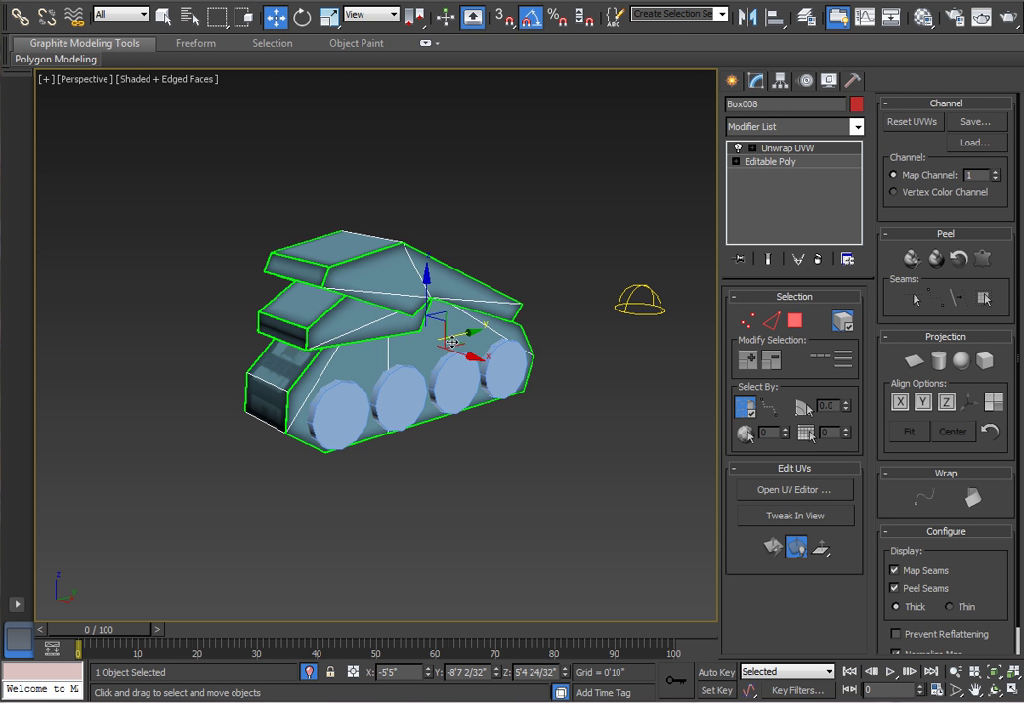
pyautogui.click(467, 1)
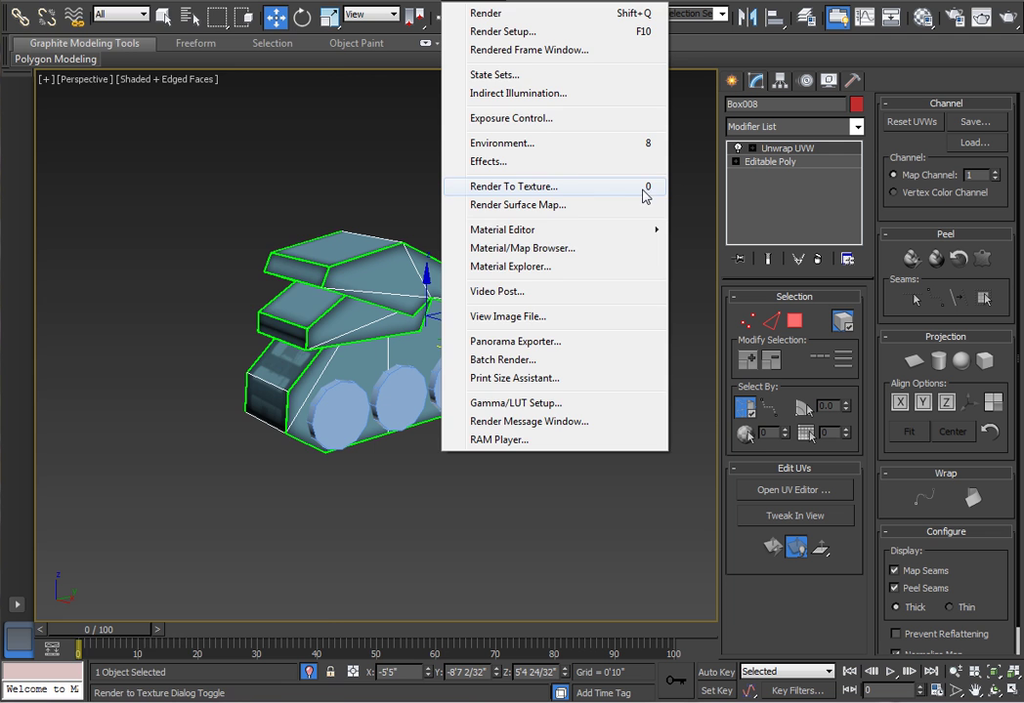
pyautogui.click(563, 188)
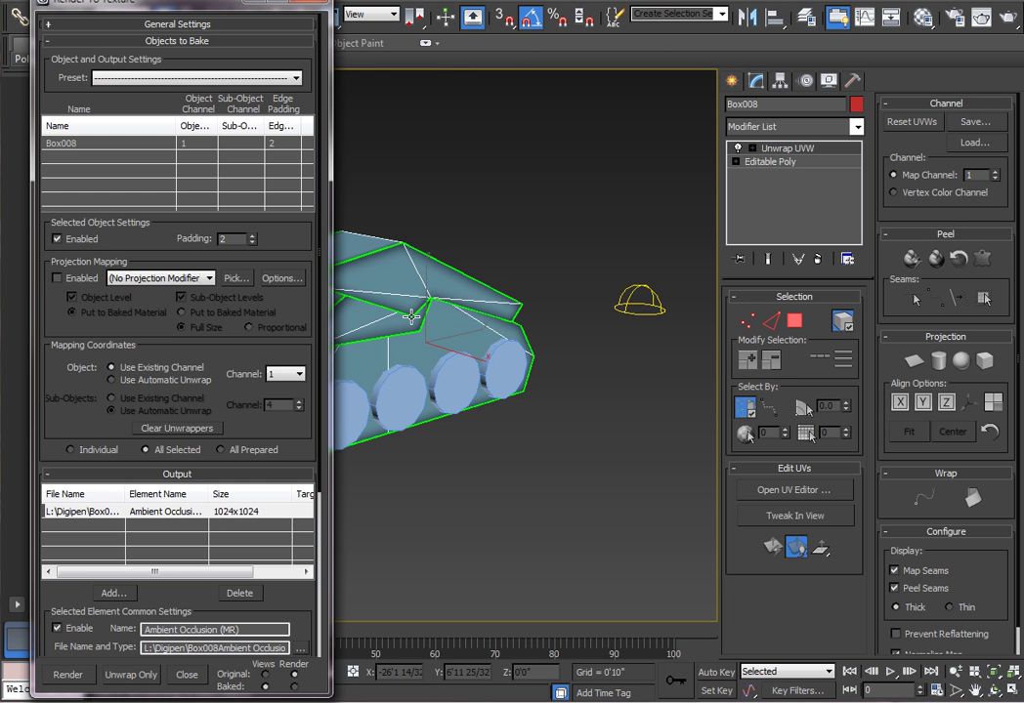
pyautogui.click(480, 444)
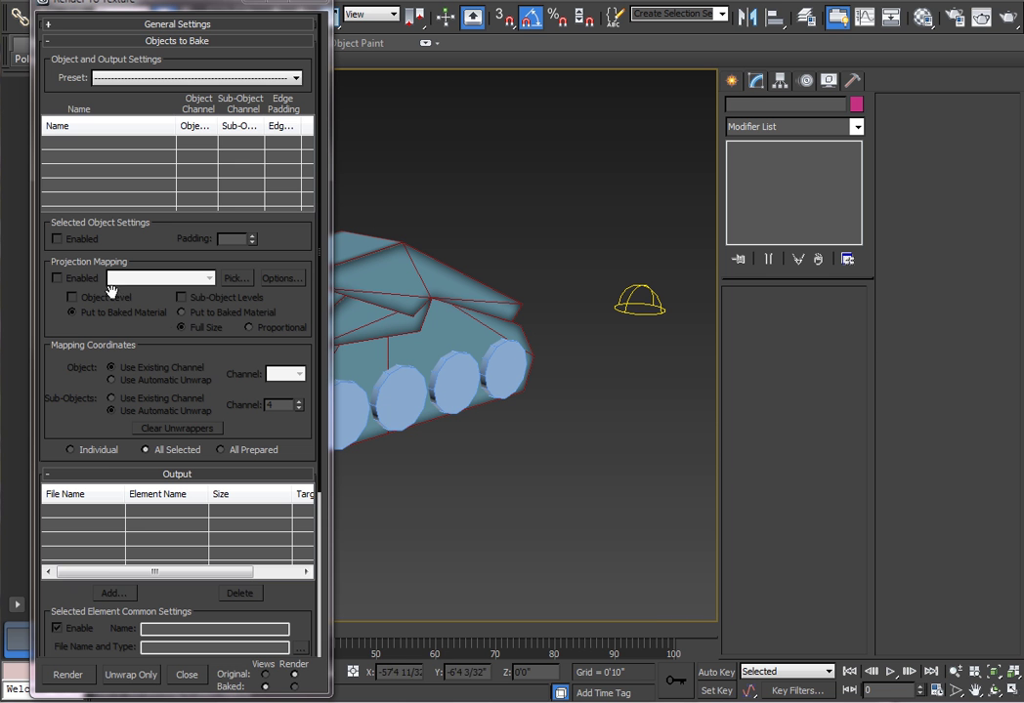
pyautogui.click(372, 285)
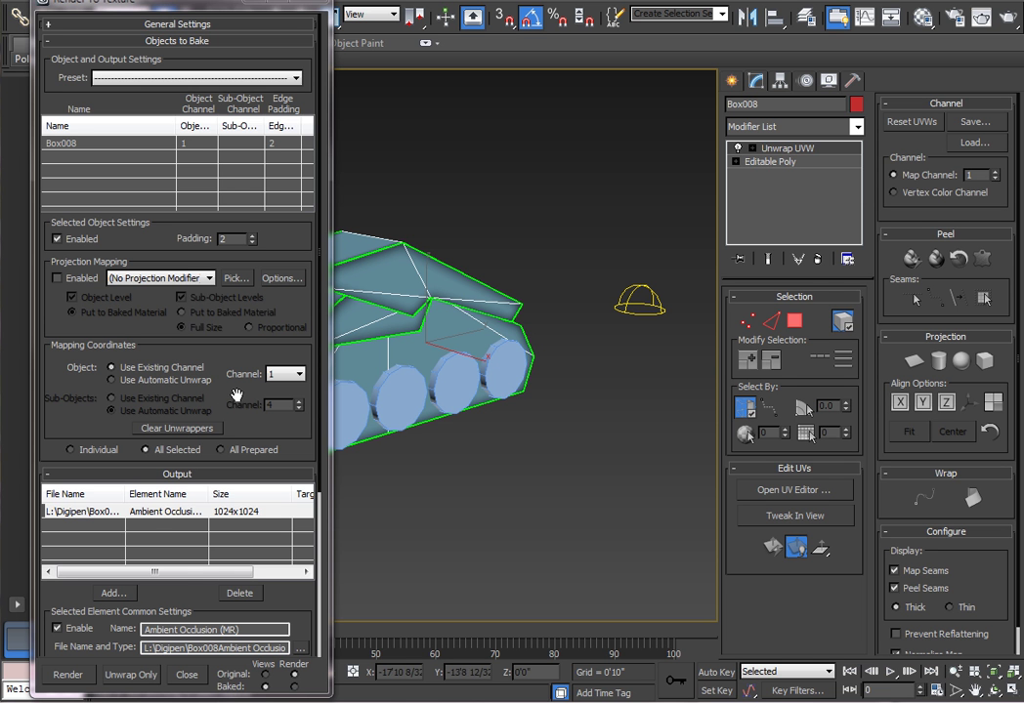
# Review the available texture elements and the output file path of the Ambient Occlusion (MR) element.
pyautogui.scroll(-5, 226, 402)
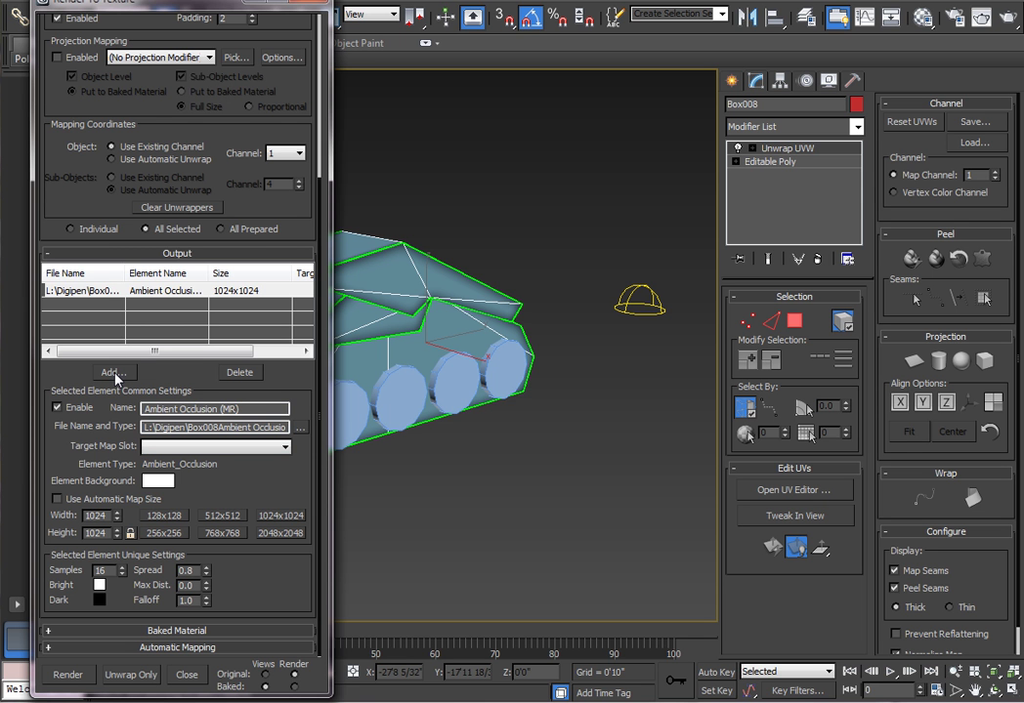
pyautogui.click(113, 373)
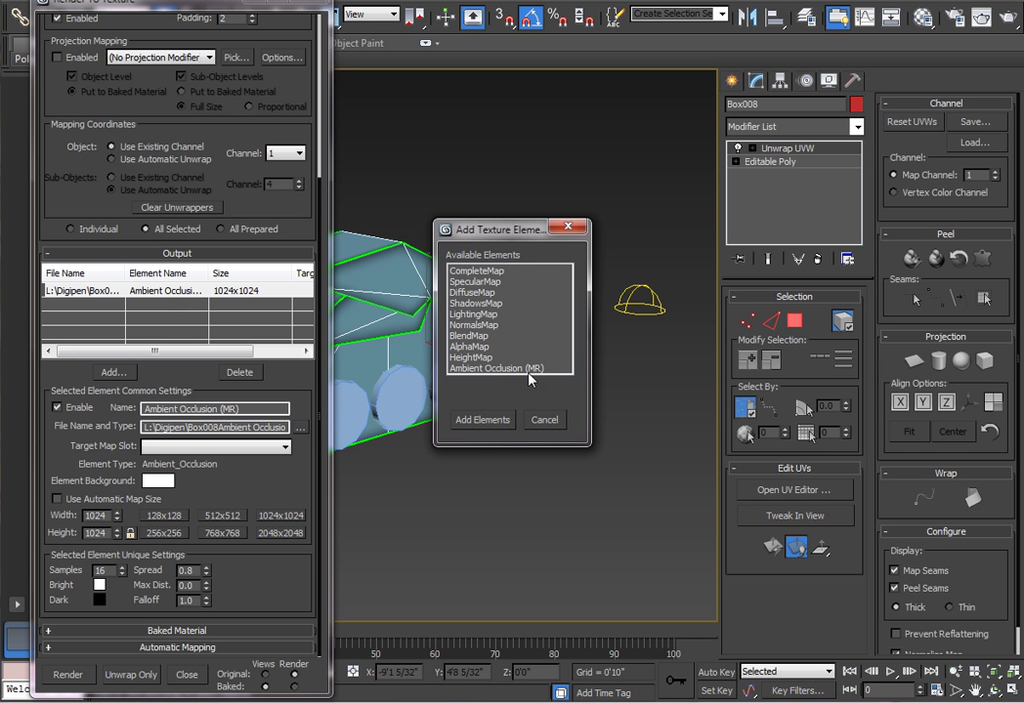
pyautogui.click(532, 419)
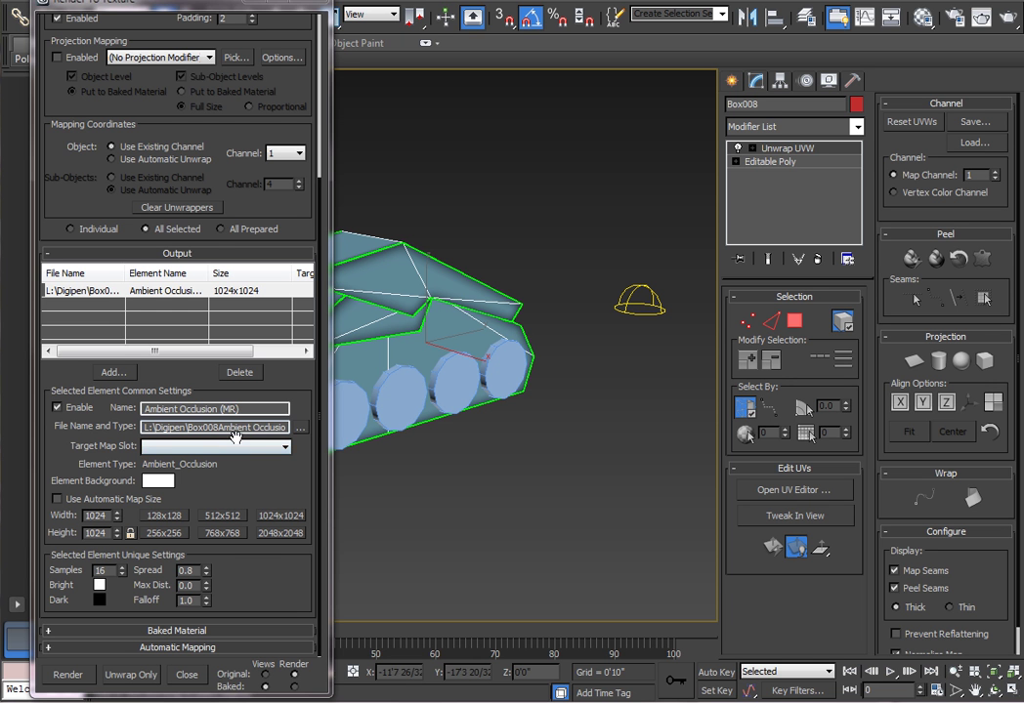
pyautogui.moveTo(235, 436); pyautogui.dragTo(307, 427)
pyautogui.click(276, 448)
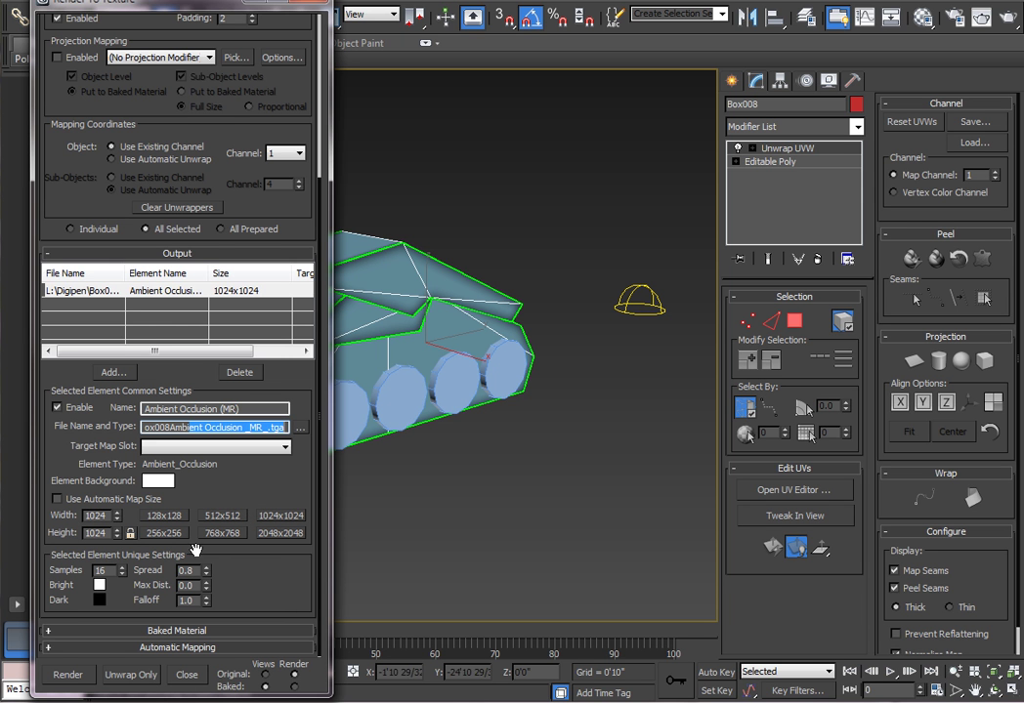
pyautogui.click(272, 588)
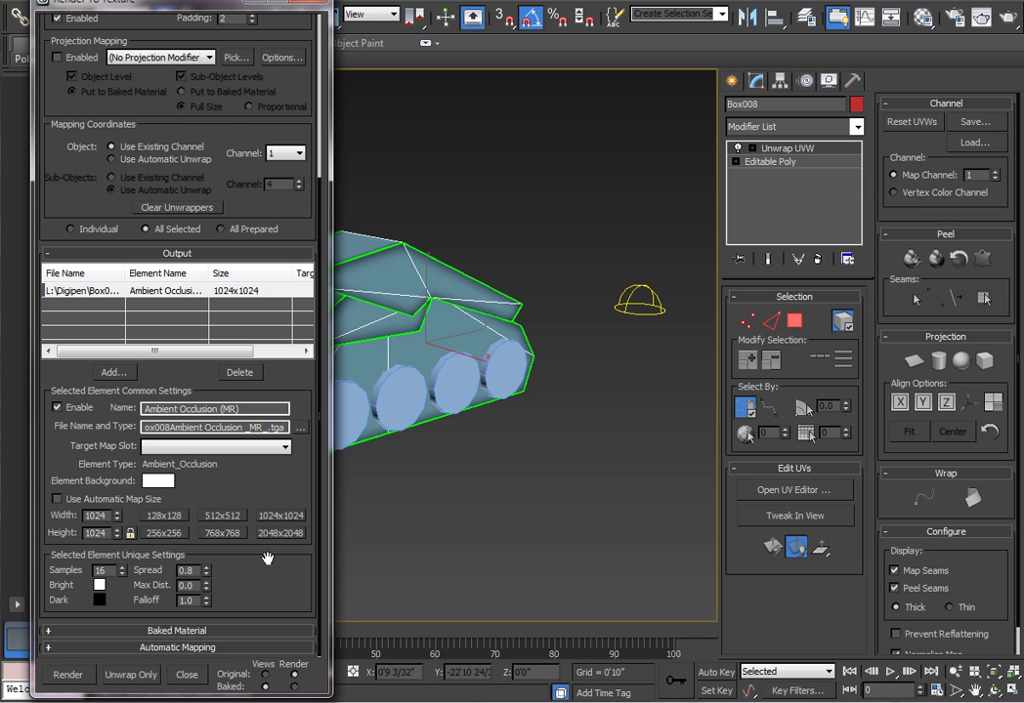
# Inspect the skylight, reselect the tank body and bake its 1024x1024 Ambient Occlusion (MR) map, overwriting the existing TGA file.
pyautogui.click(626, 310)
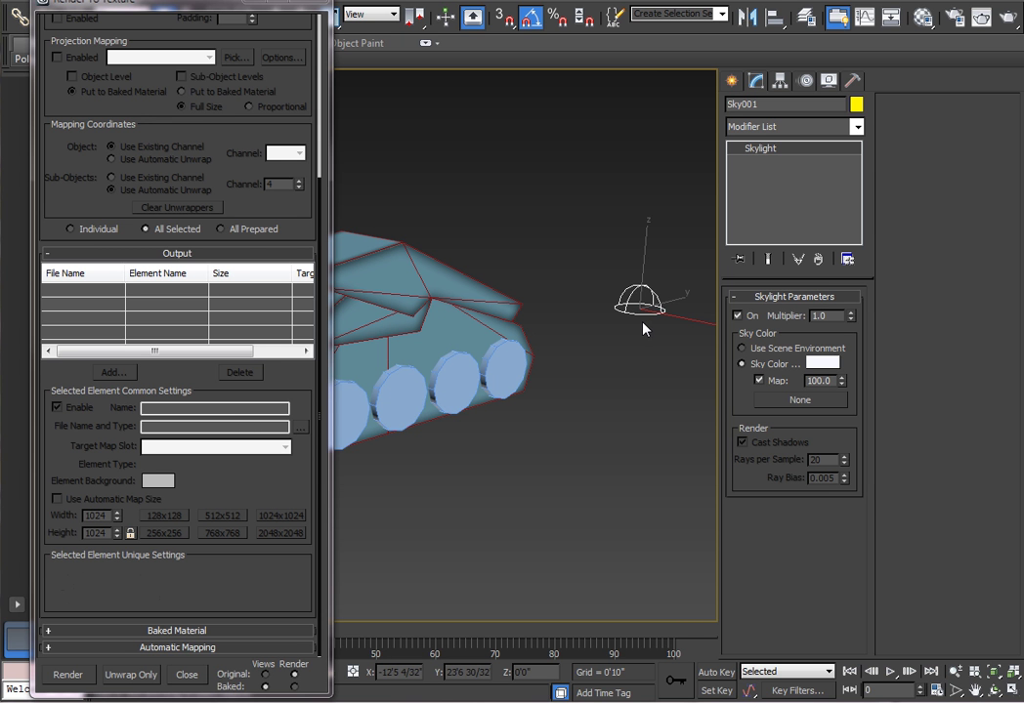
pyautogui.click(442, 336)
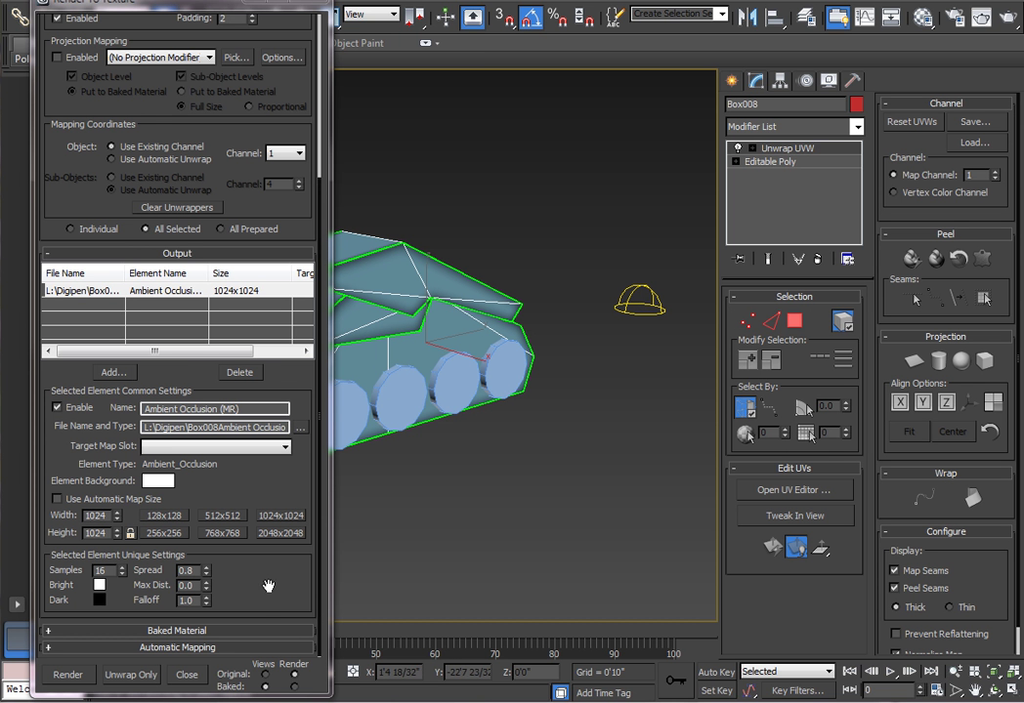
pyautogui.click(67, 675)
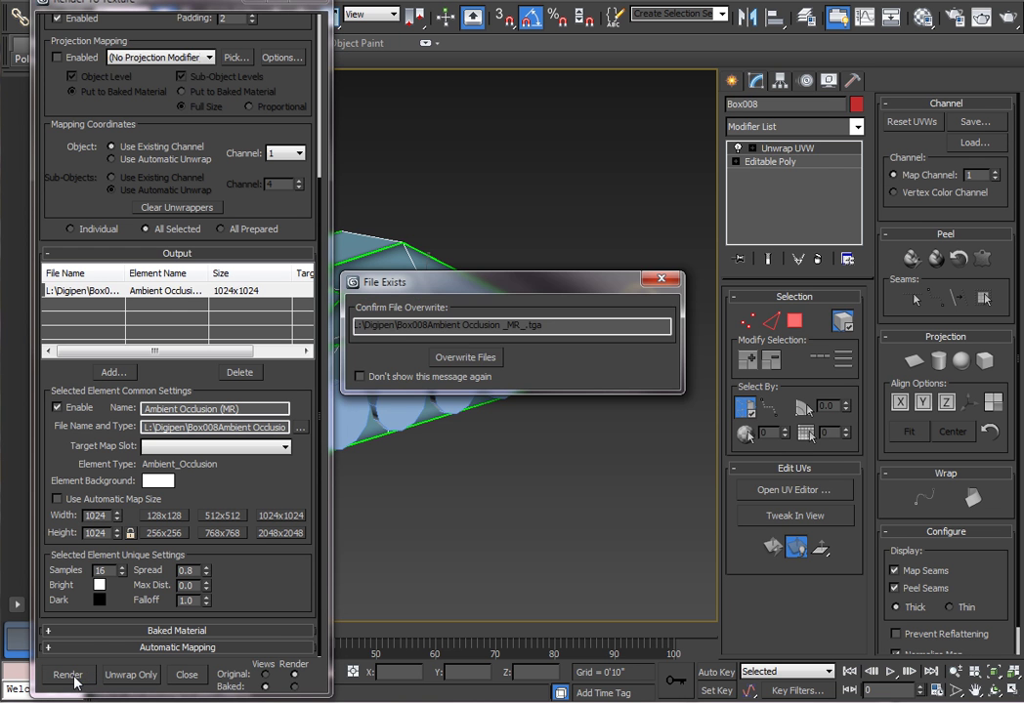
pyautogui.click(493, 362)
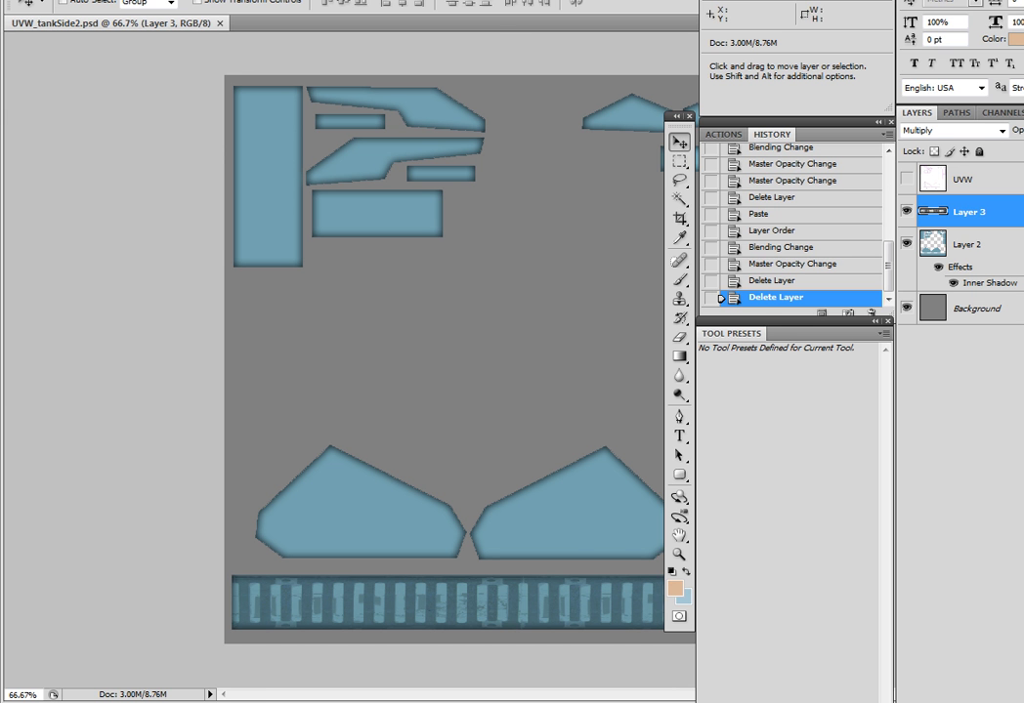
# Switch to Photoshop, open Box008Ambient Occlusion _MR_.tga, copy the entire image and close the file.
pyautogui.moveTo(562, 43); pyautogui.dragTo(606, 5)
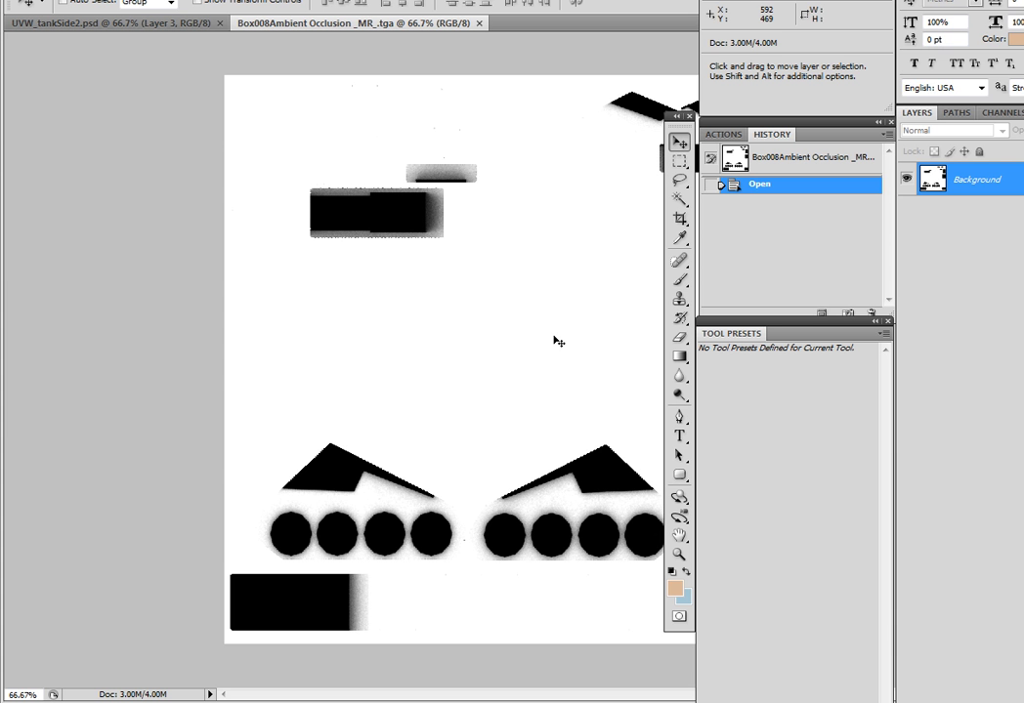
pyautogui.hotkey('ctrl', 'a')
pyautogui.hotkey('ctrl', 'w')
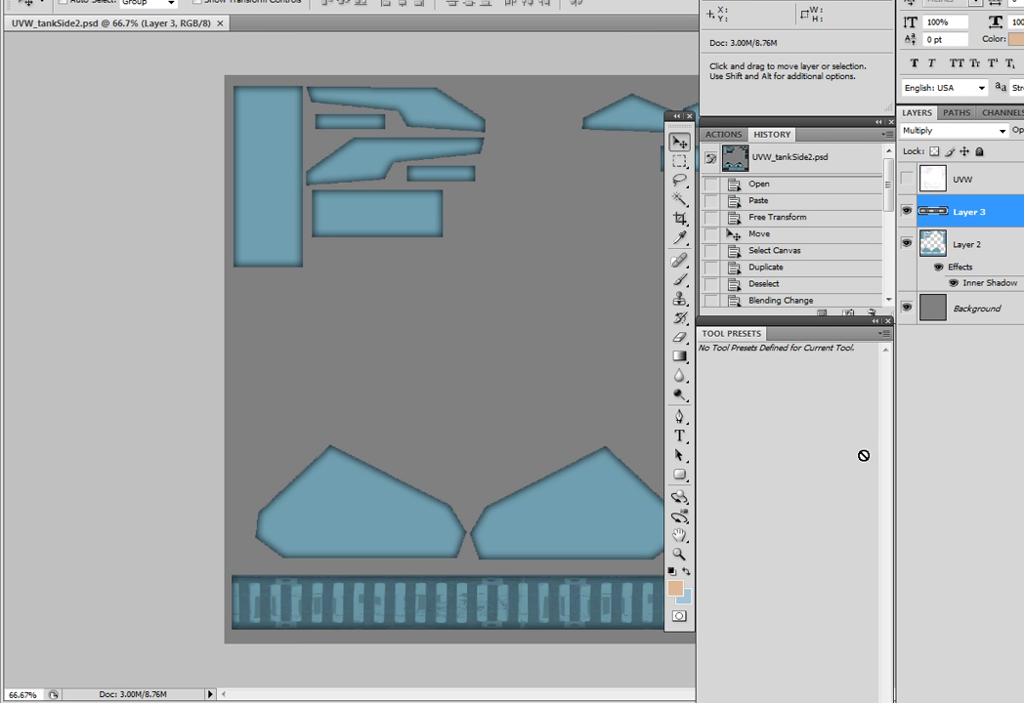
# Paste the occlusion map into UVW_tankSide2.psd as a new layer with Multiply blending and 80% opacity.
pyautogui.hotkey('ctrl', 'v')
pyautogui.click(973, 130)
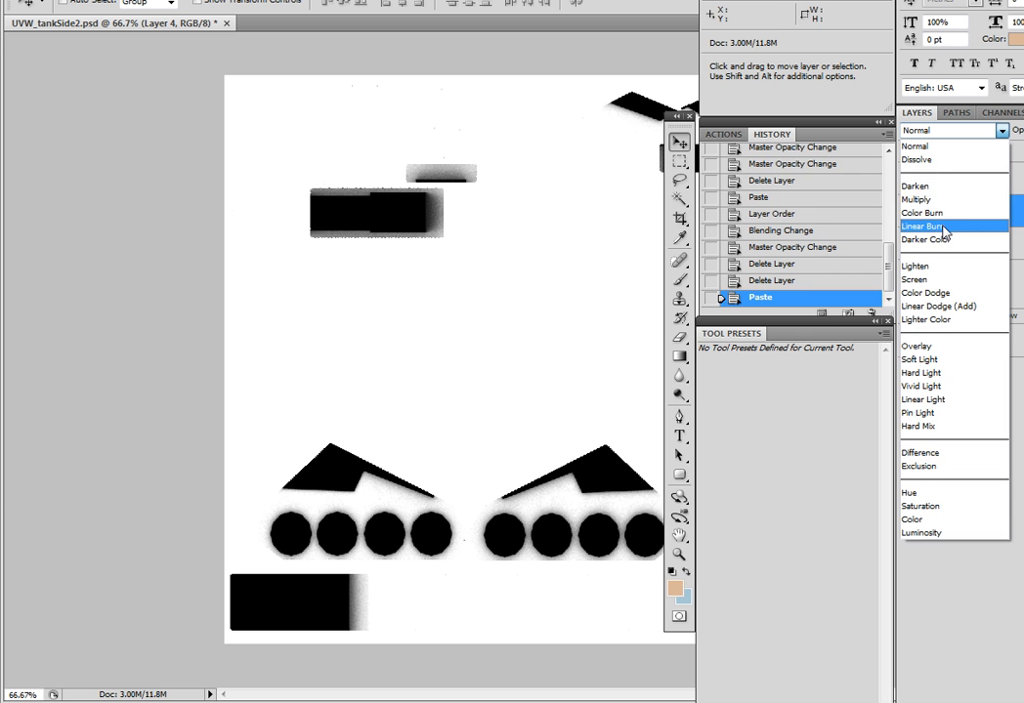
pyautogui.click(918, 199)
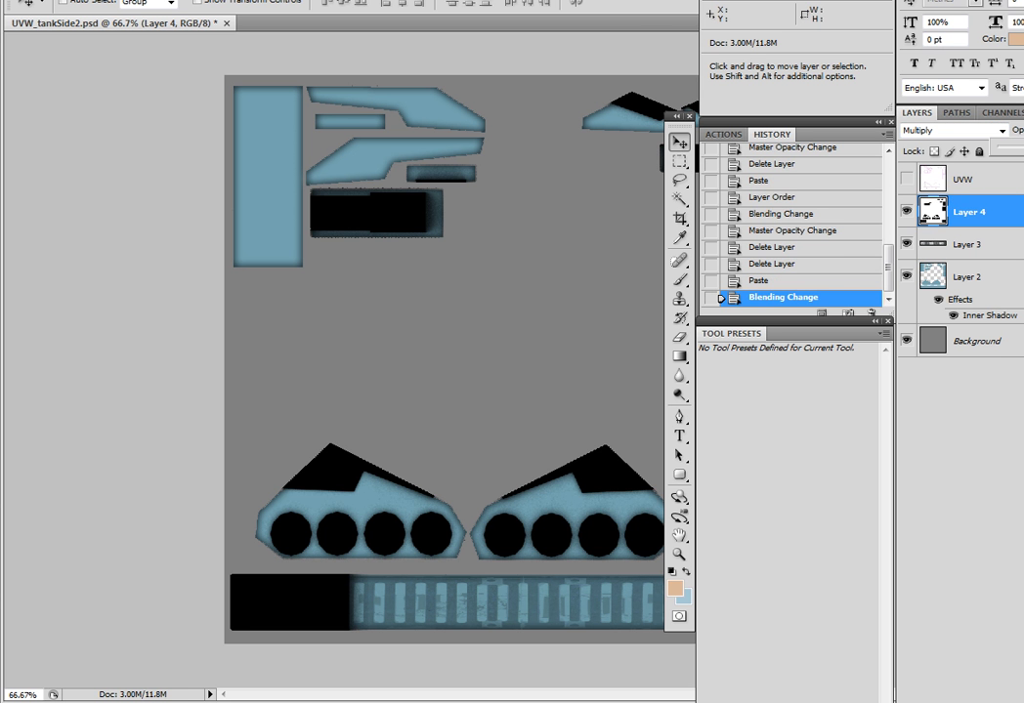
pyautogui.press('8')
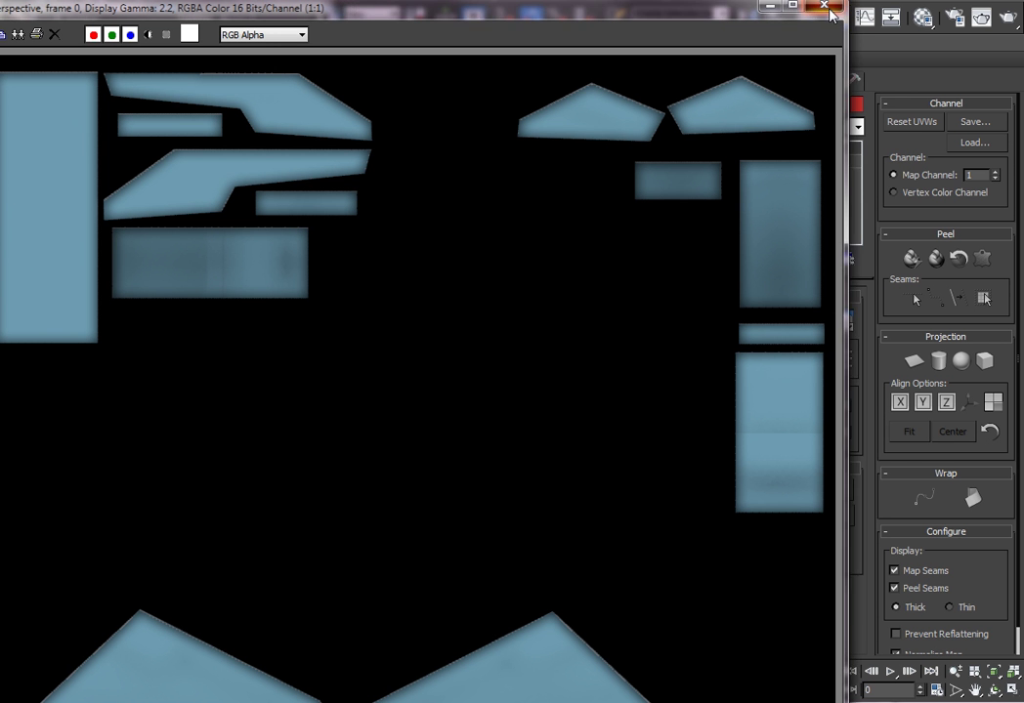
# Switch to 3ds Max and close the rendered frame window of the texture bake.
pyautogui.click(829, 7)
pyautogui.click(307, 4)
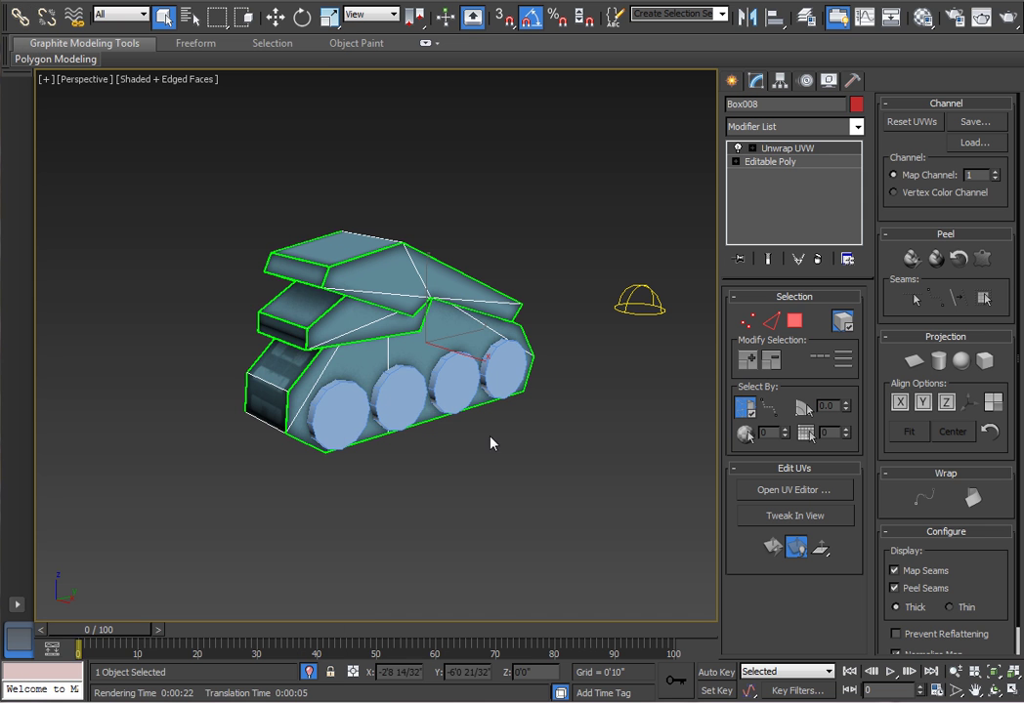
# Move the wheel cylinder group about 25'7" along negative X, away from the tank body.
pyautogui.click(410, 404)
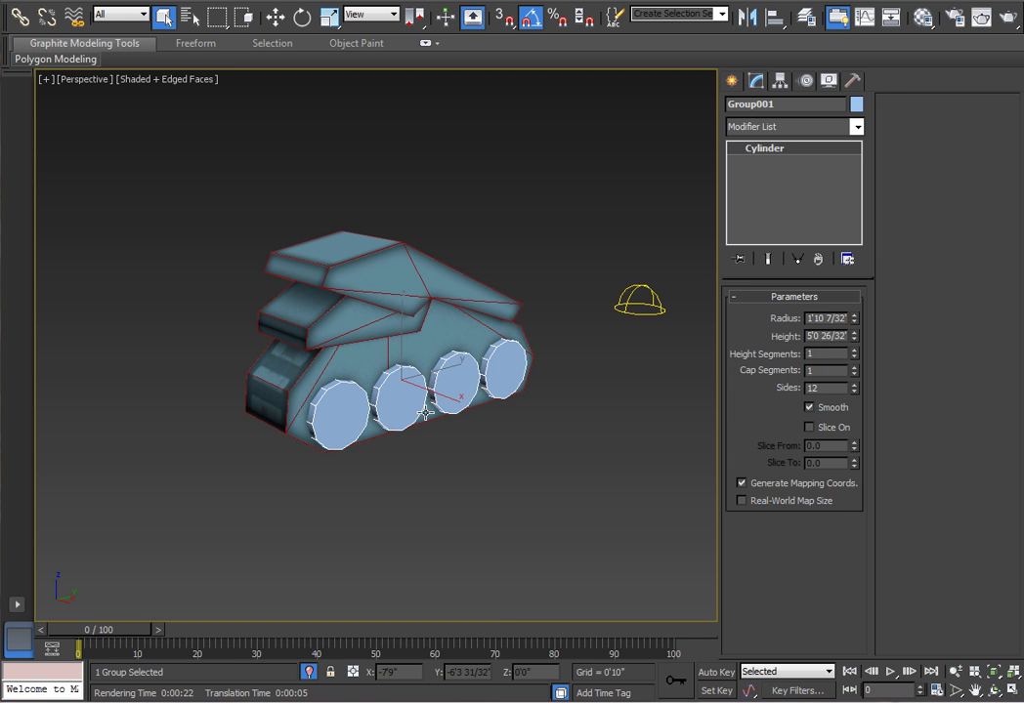
pyautogui.press('w')
pyautogui.moveTo(423, 412); pyautogui.dragTo(244, 371)
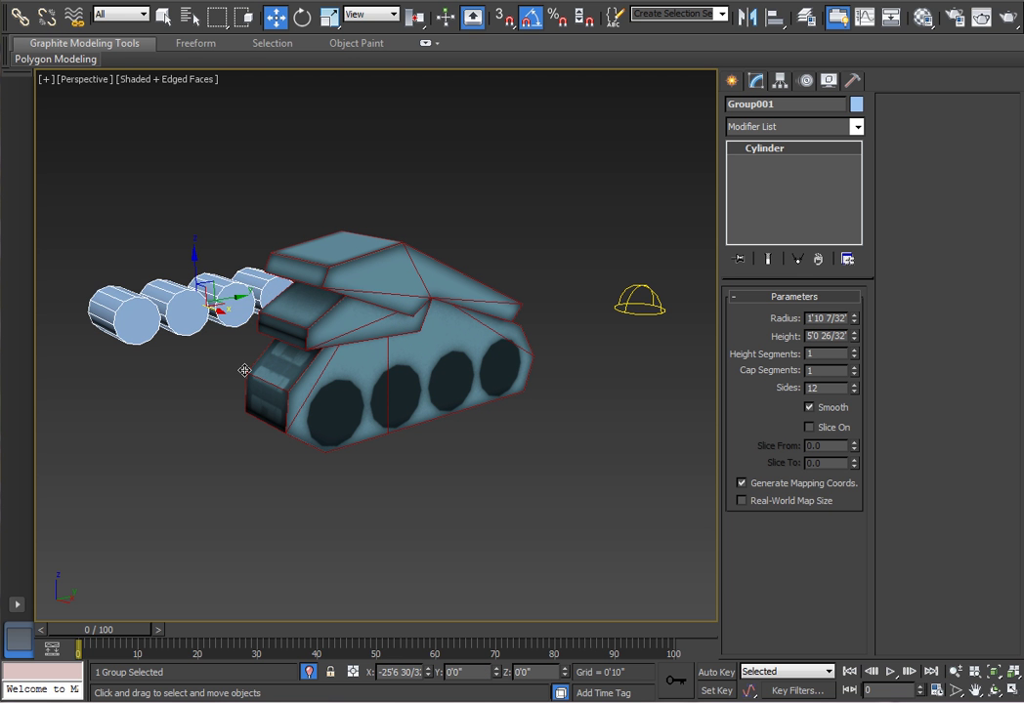
# Undo the wheel group's move away from the tank and view the tank from below.
pyautogui.hotkey('ctrl', 'z')
pyautogui.hotkey('ctrl', 'z')
pyautogui.hotkey('ctrl', 'z')
pyautogui.moveTo(507, 431)
pyautogui.keyDown('alt'); pyautogui.mouseDown(button='middle')
pyautogui.moveTo(196, 423)
pyautogui.moveTo(480, 413)
pyautogui.moveTo(509, 426)
pyautogui.mouseUp(button='middle'); pyautogui.keyUp('alt')
pyautogui.keyDown('alt'); pyautogui.moveTo(315, 396); pyautogui.dragTo(479, 413, button='middle'); pyautogui.keyUp('alt')
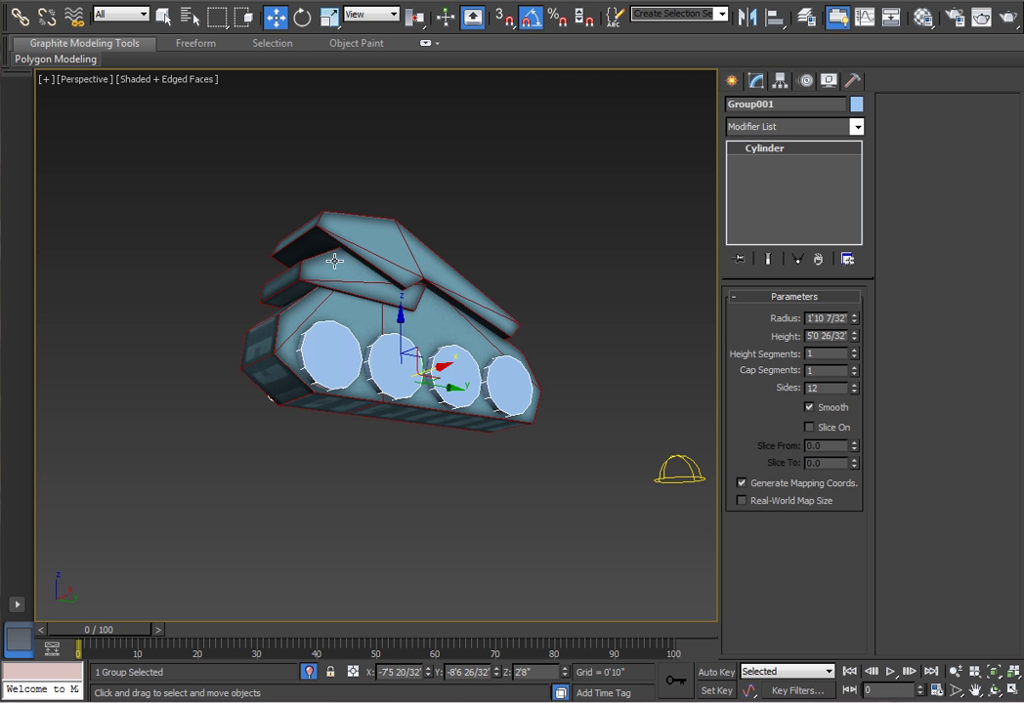
# Slide the wheel cylinder group into the tank body and back out along X, about 1" further out than its starting position.
pyautogui.keyDown('alt'); pyautogui.moveTo(383, 318); pyautogui.dragTo(508, 429, button='middle'); pyautogui.keyUp('alt')
pyautogui.moveTo(374, 393)
pyautogui.mouseDown()
pyautogui.moveTo(539, 445)
pyautogui.moveTo(365, 401)
pyautogui.mouseUp()
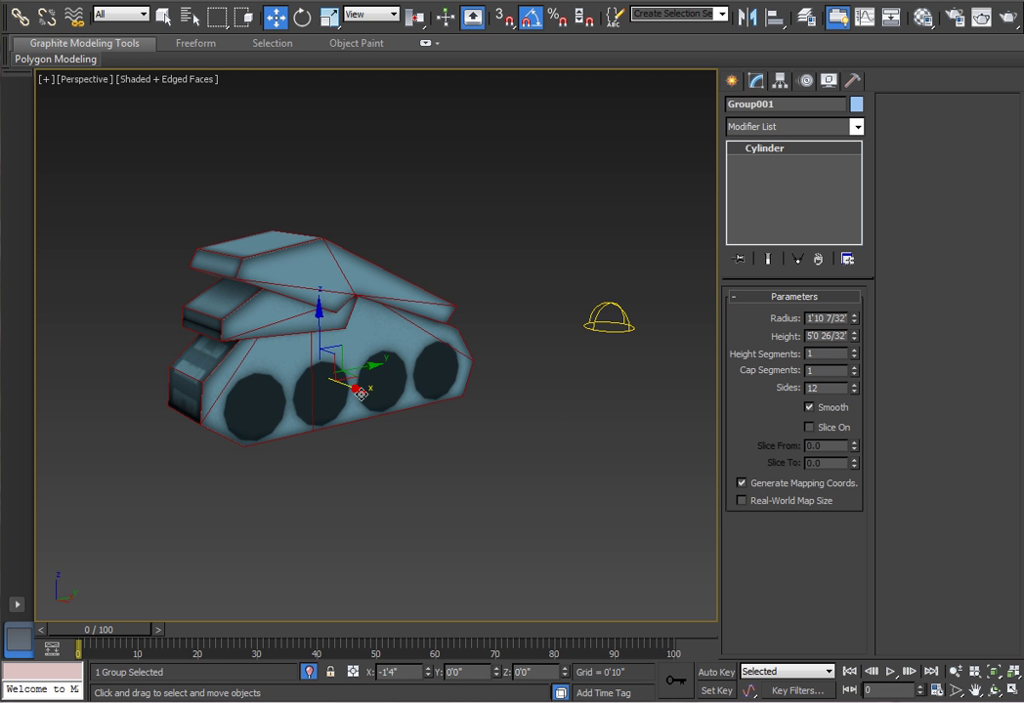
pyautogui.moveTo(584, 439)
pyautogui.keyDown('alt'); pyautogui.mouseDown(button='middle')
pyautogui.moveTo(578, 423)
pyautogui.moveTo(580, 442)
pyautogui.moveTo(585, 435)
pyautogui.mouseUp(button='middle'); pyautogui.keyUp('alt')
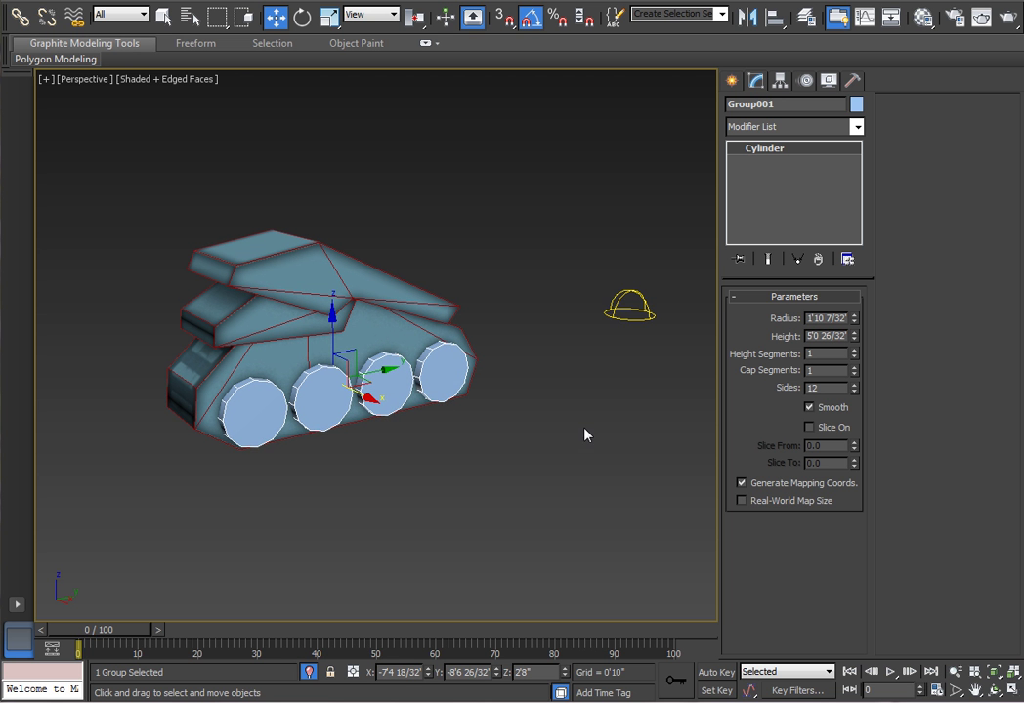
# Select the skylight beside the tank and switch it off.
pyautogui.click(613, 309)
pyautogui.keyDown('alt'); pyautogui.moveTo(582, 405); pyautogui.dragTo(524, 403, button='middle'); pyautogui.keyUp('alt')
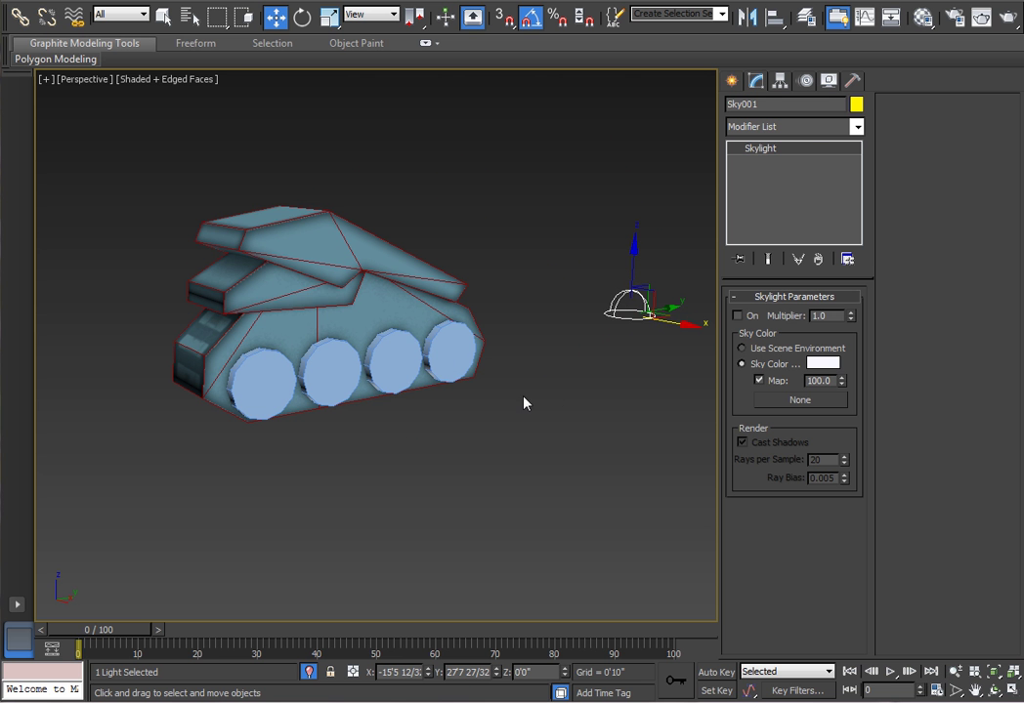
pyautogui.click(394, 315)
# Move the wheel cylinder group about 28'6" along negative X, away from the tank, and select the tank body.
pyautogui.click(401, 370)
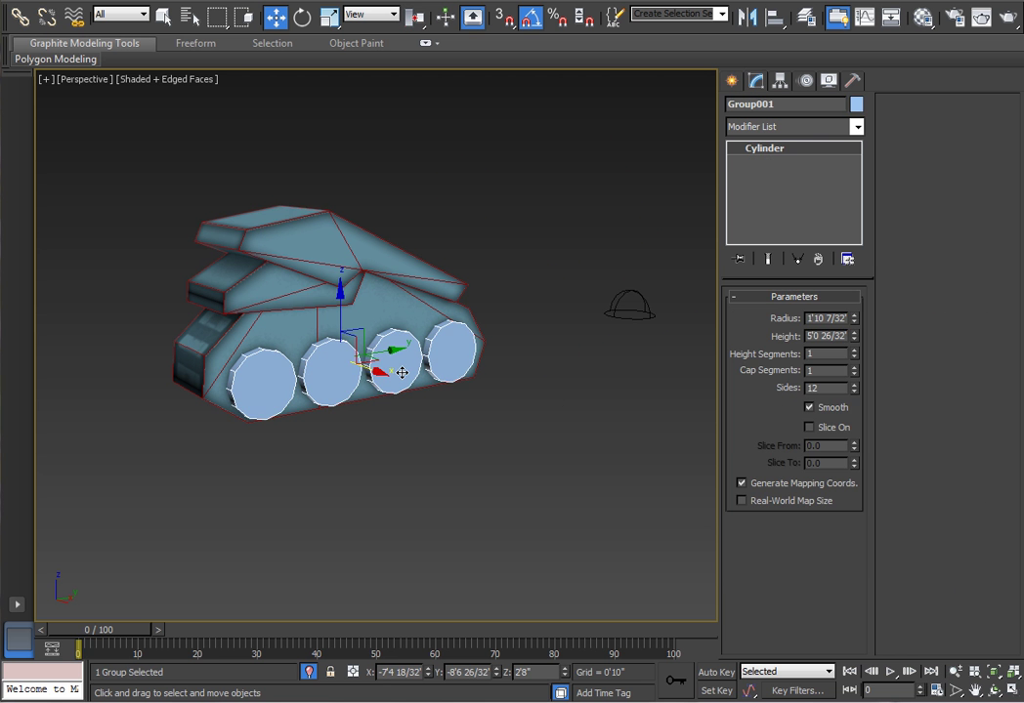
pyautogui.moveTo(376, 374); pyautogui.dragTo(175, 293)
pyautogui.keyDown('alt'); pyautogui.moveTo(389, 370); pyautogui.dragTo(422, 399, button='middle'); pyautogui.keyUp('alt')
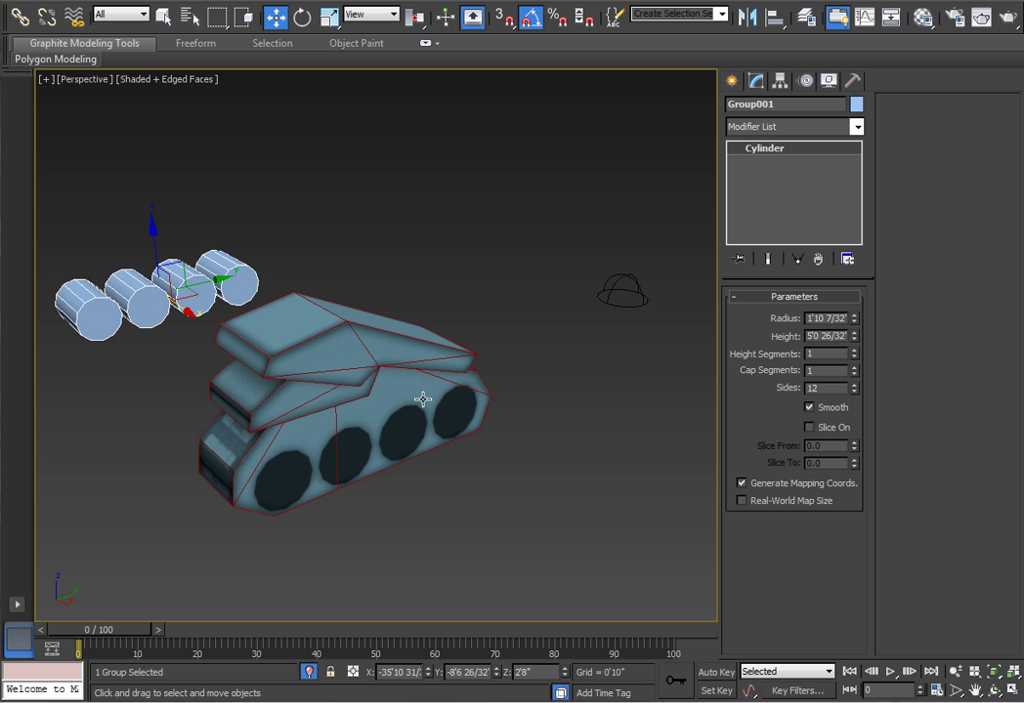
pyautogui.keyDown('alt'); pyautogui.moveTo(459, 452); pyautogui.dragTo(477, 447, button='middle'); pyautogui.keyUp('alt')
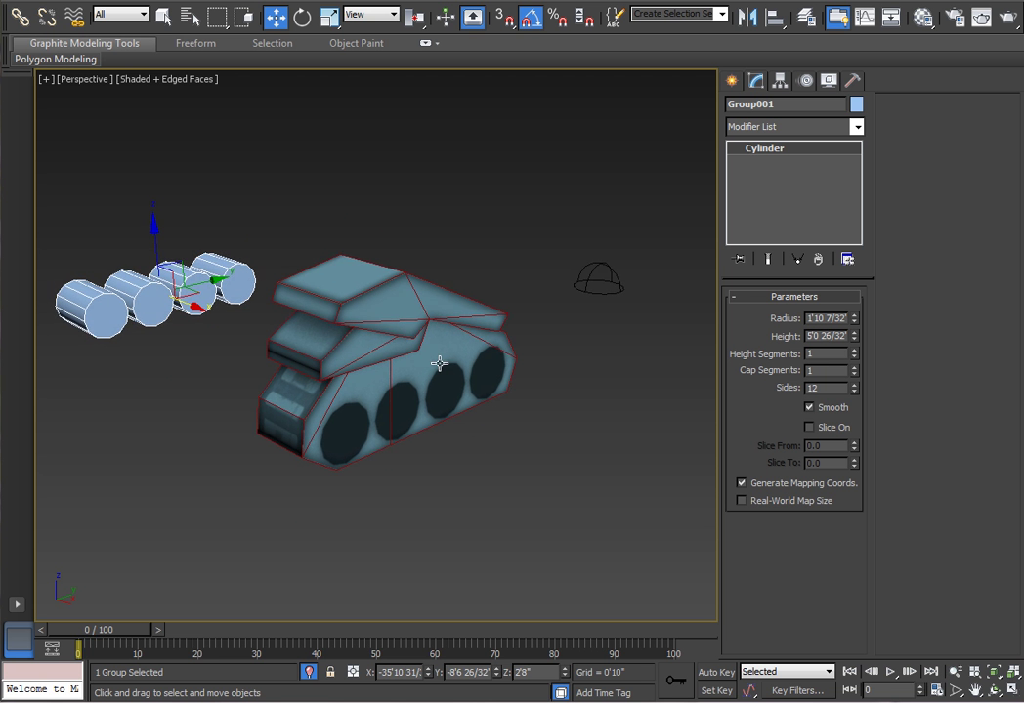
pyautogui.click(411, 347)
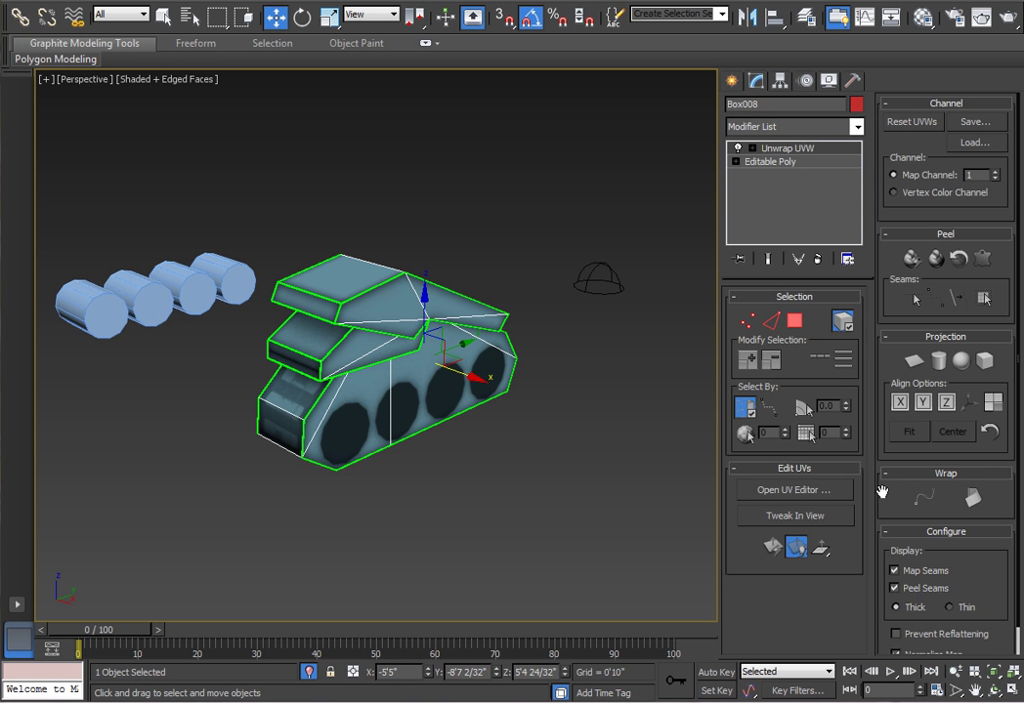